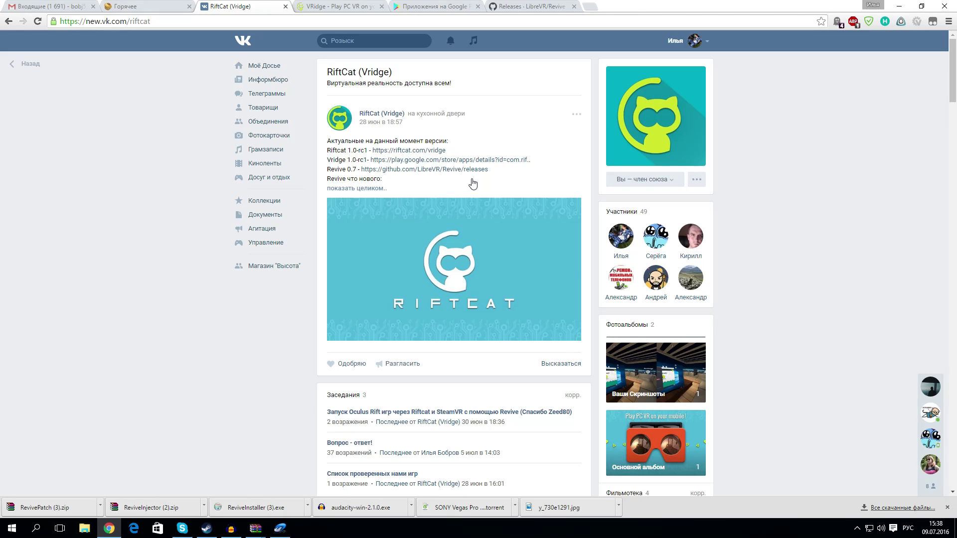
- Review the VRidge website, the VRidge Google Play page and the Revive releases on GitHub, and minimize the browser
{"action": "left_click", "coordinate": [339, 8]}
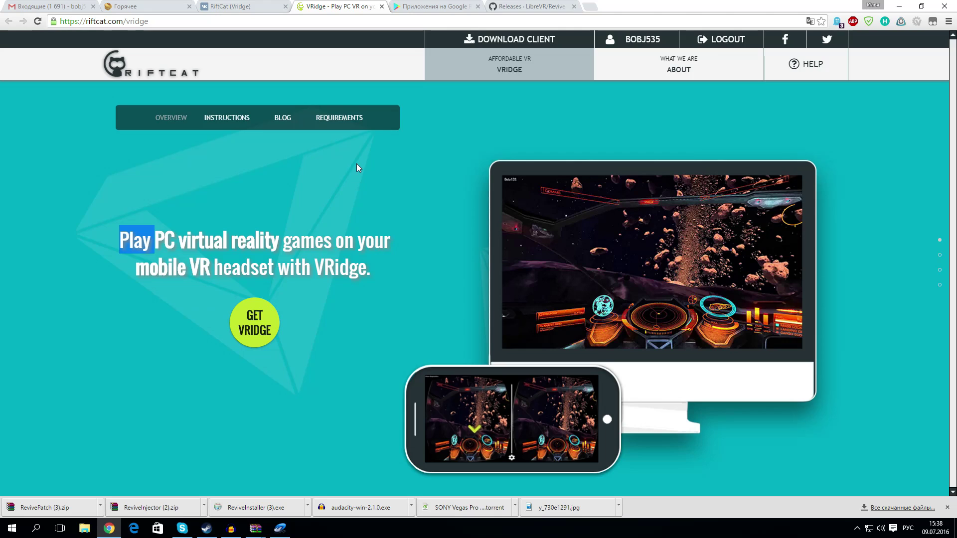
{"action": "left_click", "coordinate": [439, 6]}
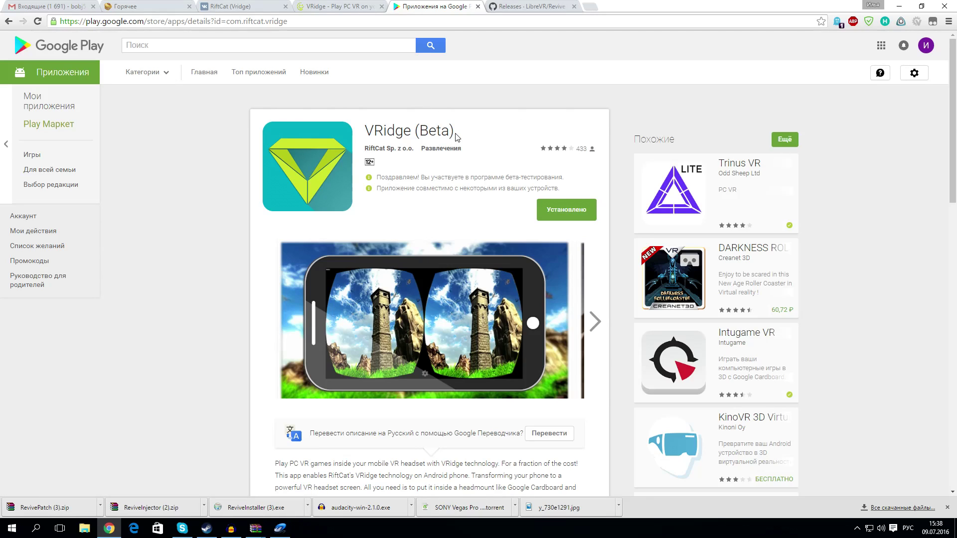
{"action": "left_click", "coordinate": [529, 7]}
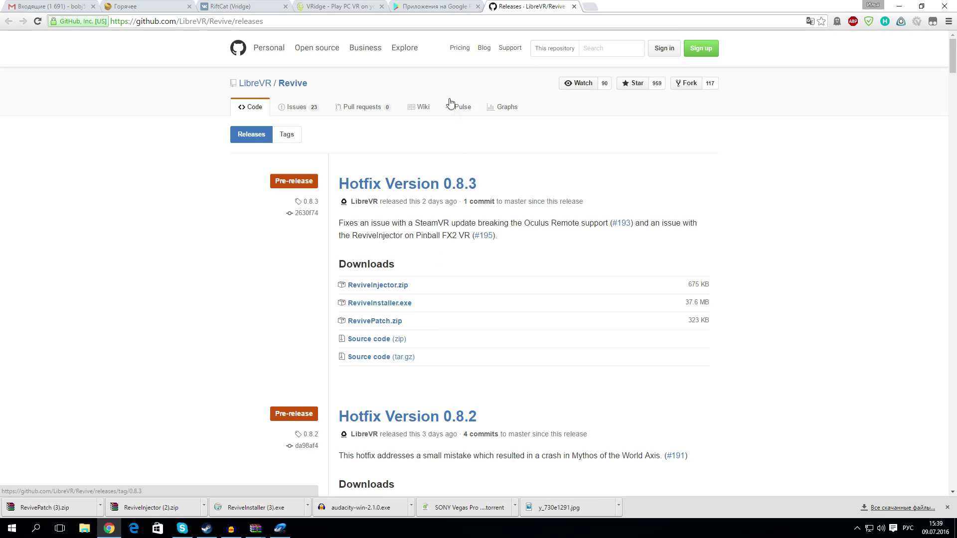
{"action": "left_click", "coordinate": [349, 7]}
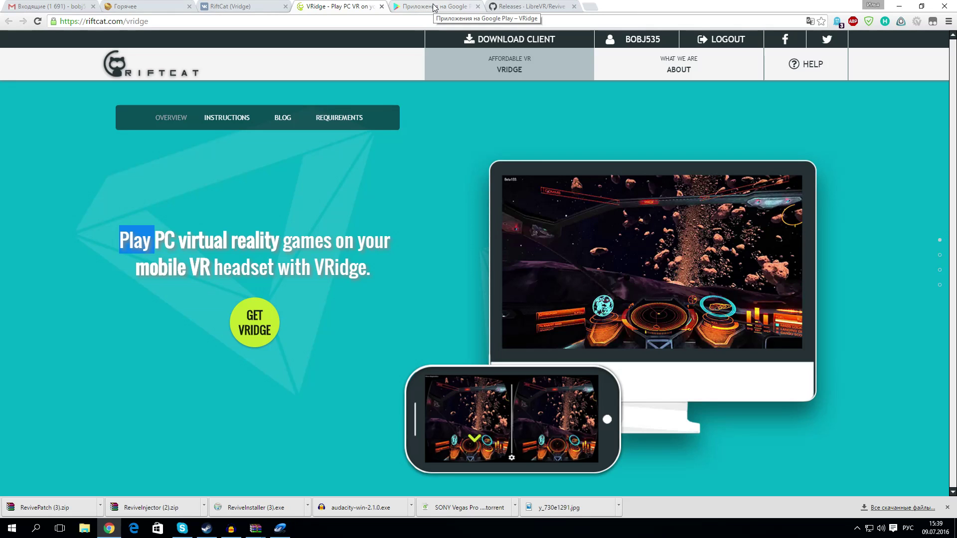
{"action": "left_click", "coordinate": [894, 11]}
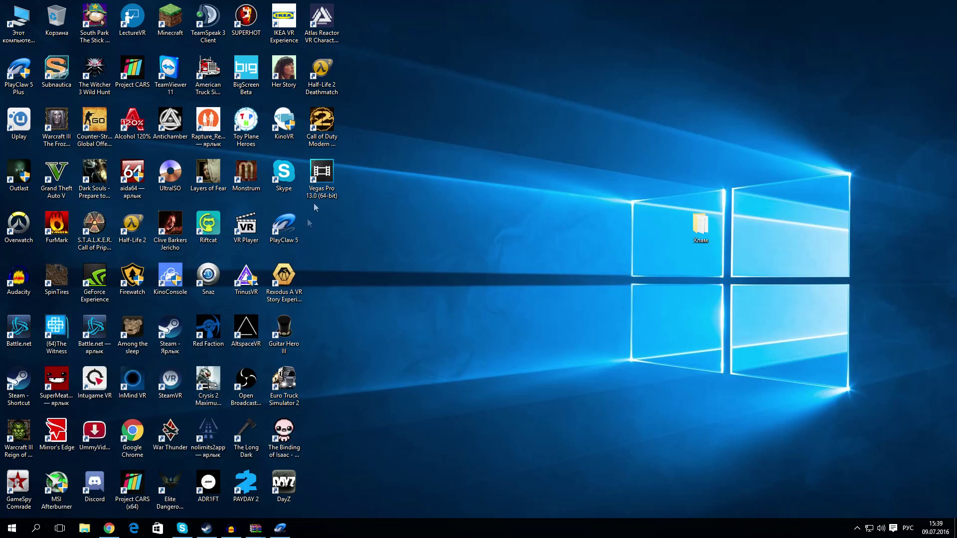
- Launch Riftcat from the desktop, then check its VRidge video settings and accept them
{"action": "double_click", "coordinate": [214, 224]}
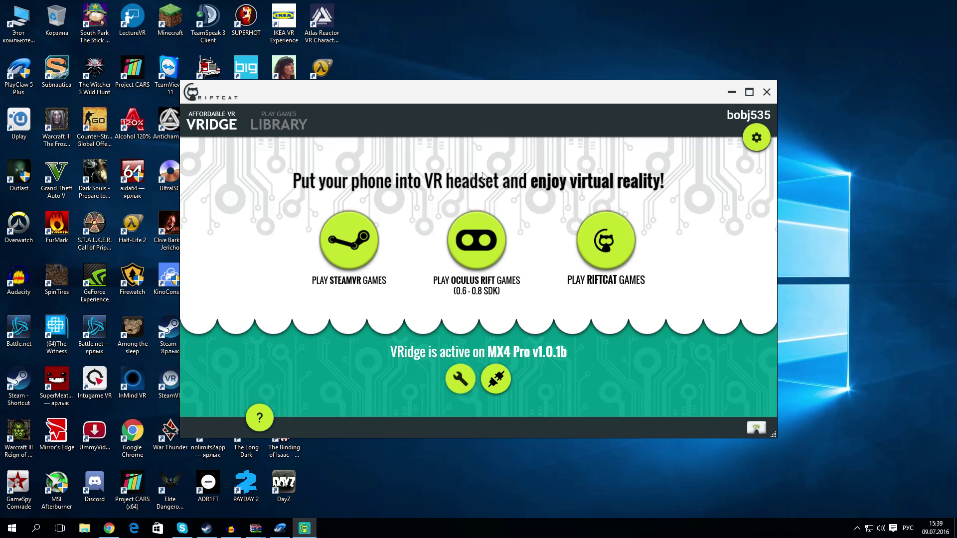
{"action": "left_click", "coordinate": [460, 378]}
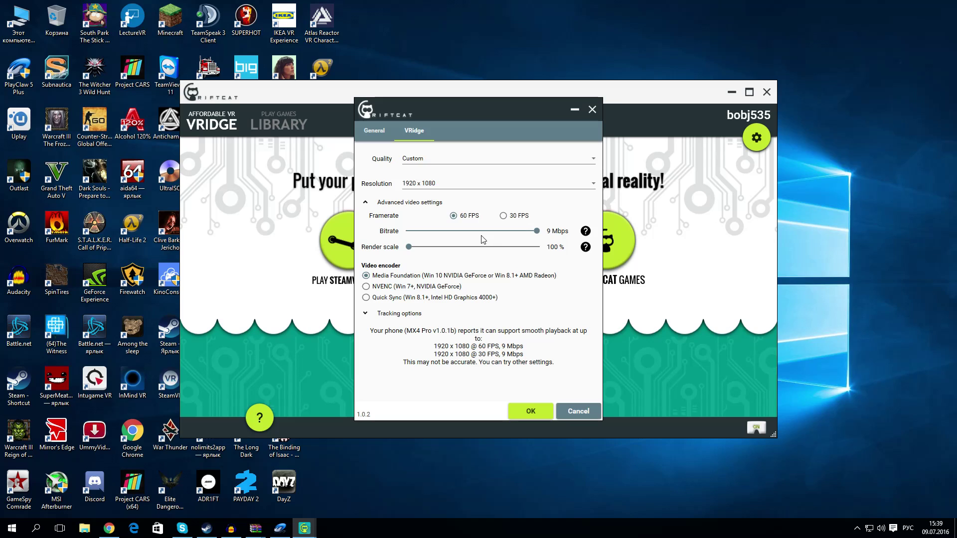
{"action": "left_click", "coordinate": [526, 411]}
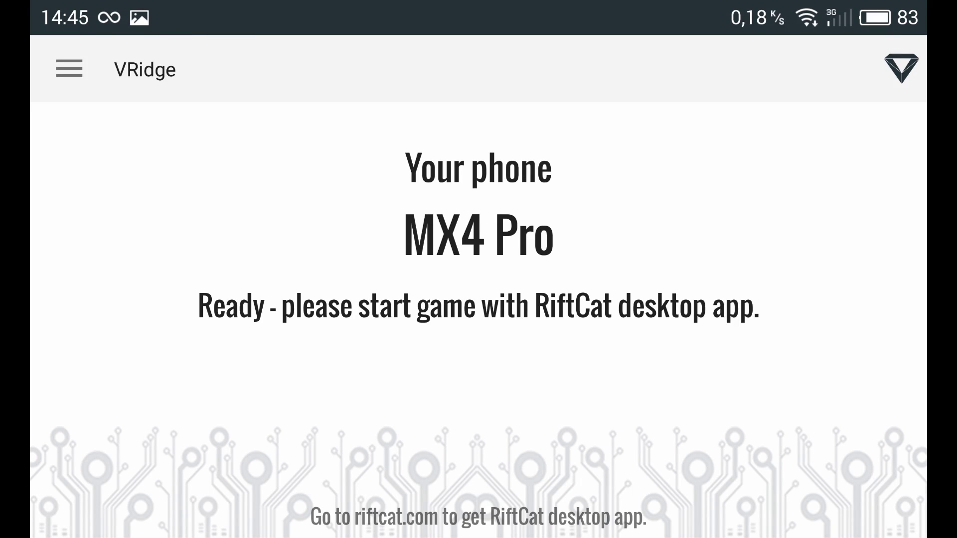
- In the VRidge phone app's settings, view the render timing mode options and cancel without choosing one
{"action": "left_click", "coordinate": [69, 68]}
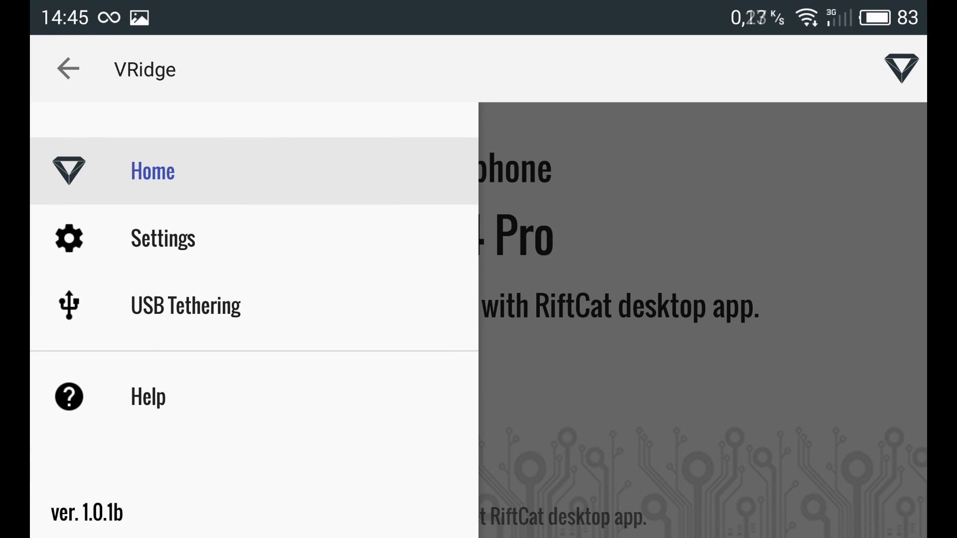
{"action": "left_click", "coordinate": [163, 238]}
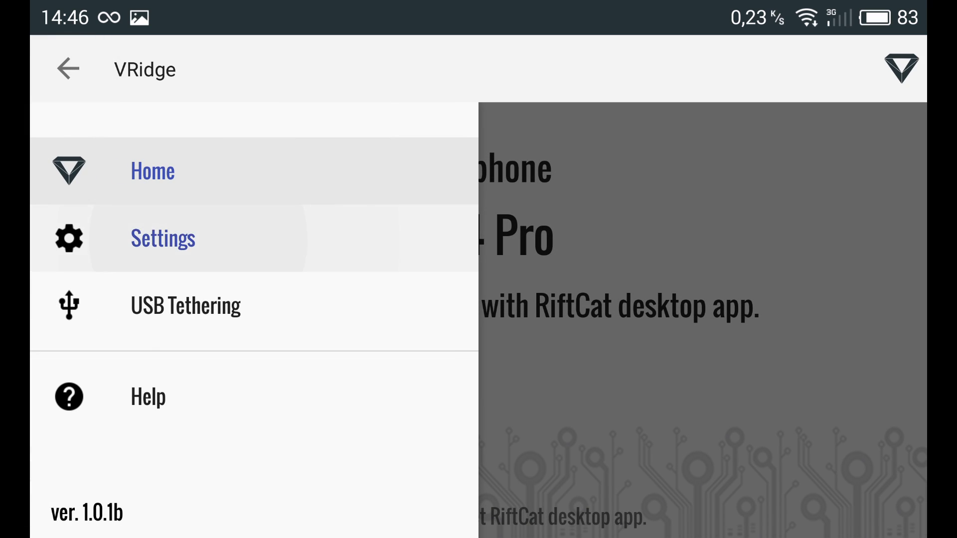
{"action": "left_click", "coordinate": [707, 319]}
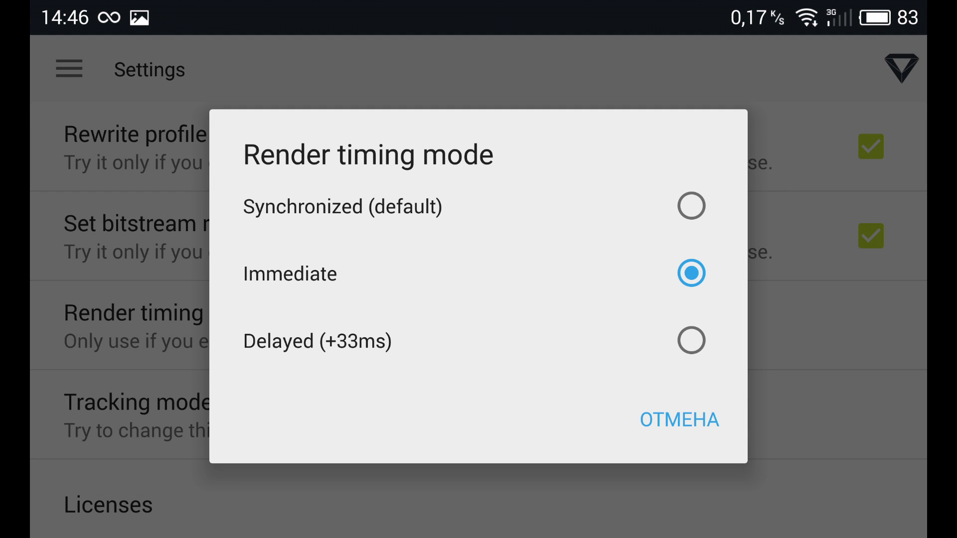
{"action": "left_click", "coordinate": [679, 420]}
{"action": "left_click", "coordinate": [69, 69]}
{"action": "key", "text": "Escape"}
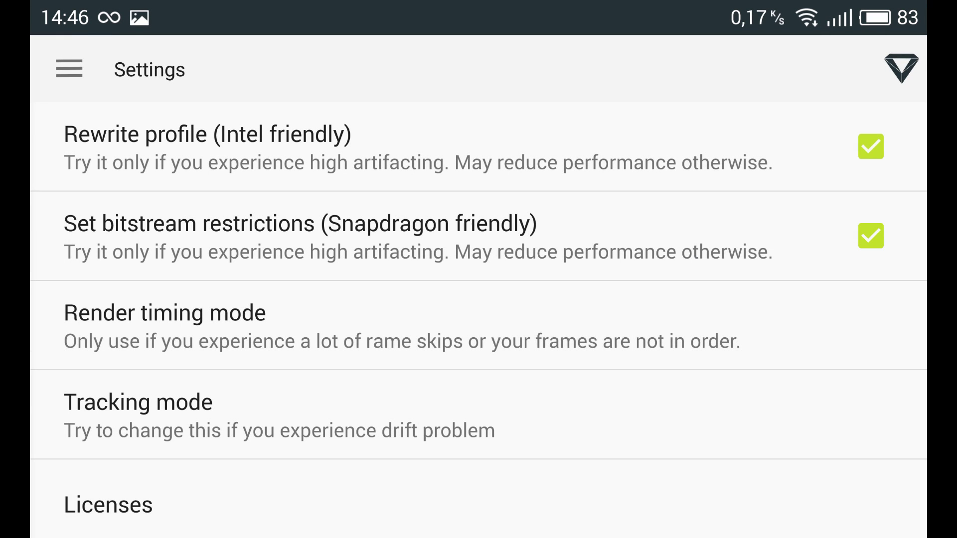
- View the tracking mode options without changing them, then open the phone app's USB Tethering entry
{"action": "left_click", "coordinate": [652, 415]}
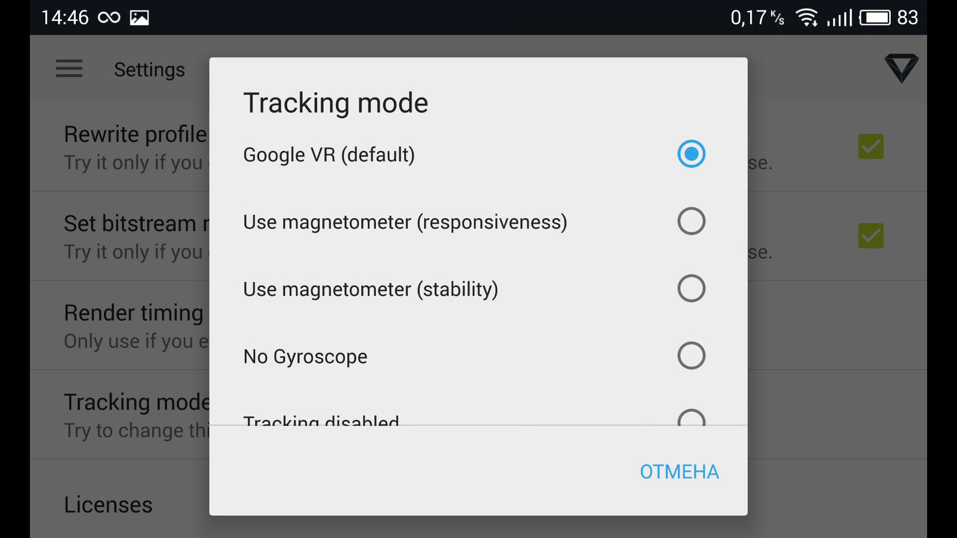
{"action": "left_click", "coordinate": [680, 472]}
{"action": "left_click", "coordinate": [69, 69]}
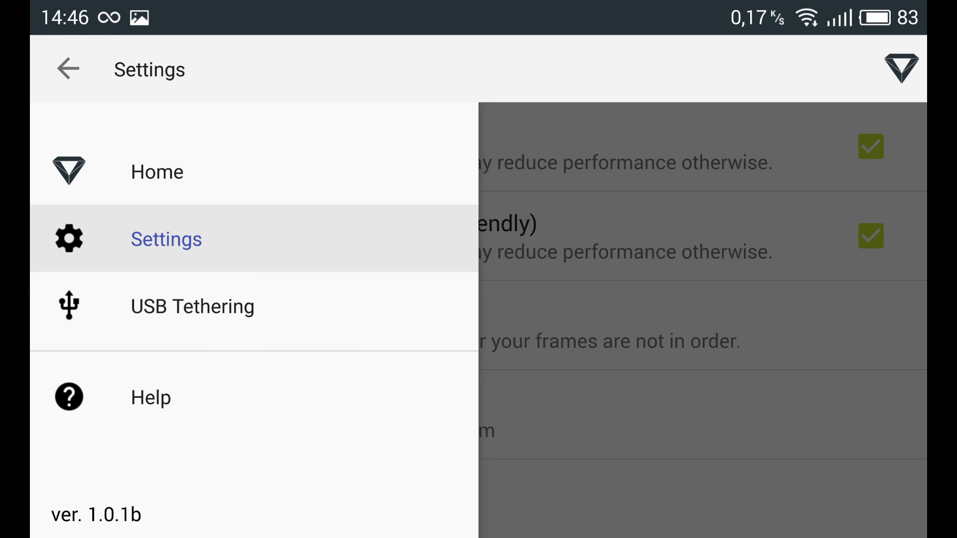
{"action": "left_click", "coordinate": [192, 306]}
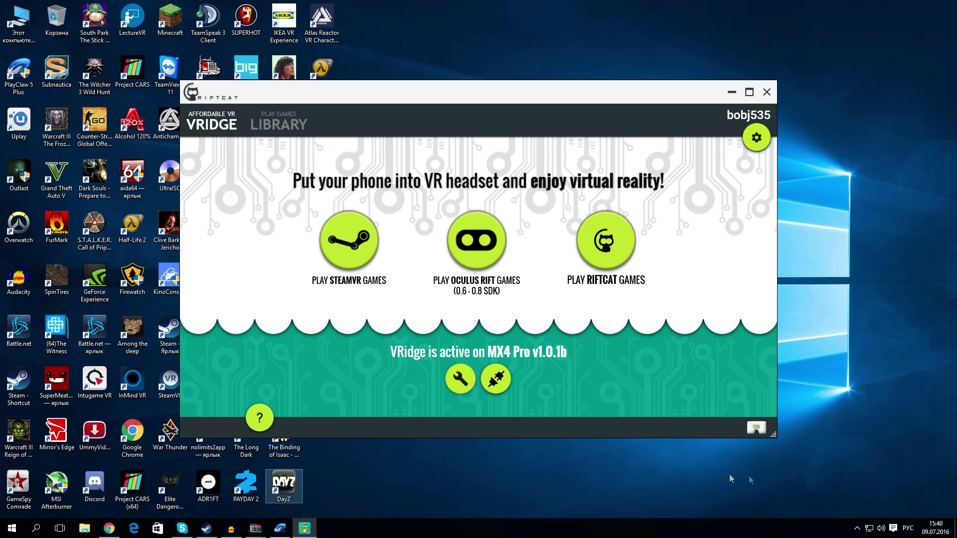
- Switch to Steam and review the general properties of SteamVR in the library
{"action": "left_click", "coordinate": [857, 529]}
{"action": "left_click", "coordinate": [838, 469]}
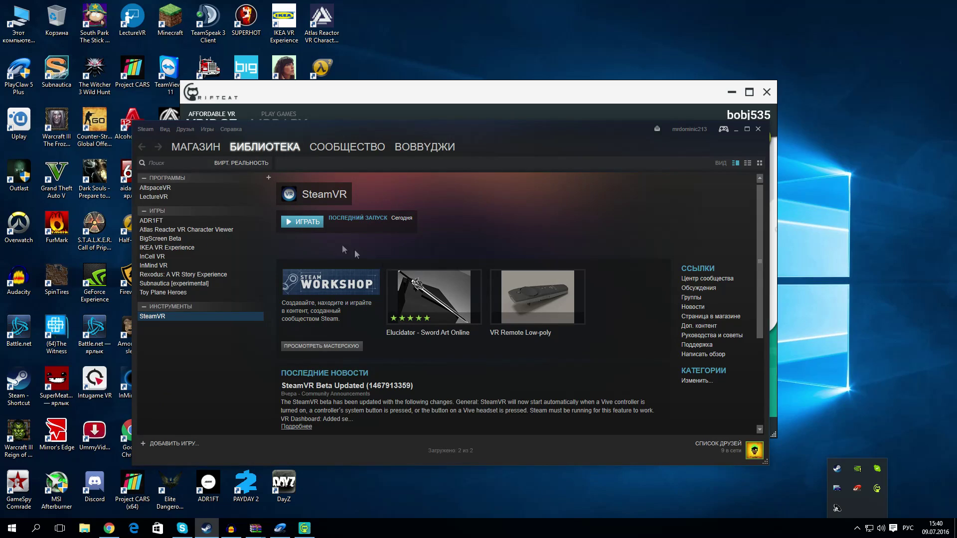
{"action": "right_click", "coordinate": [162, 315]}
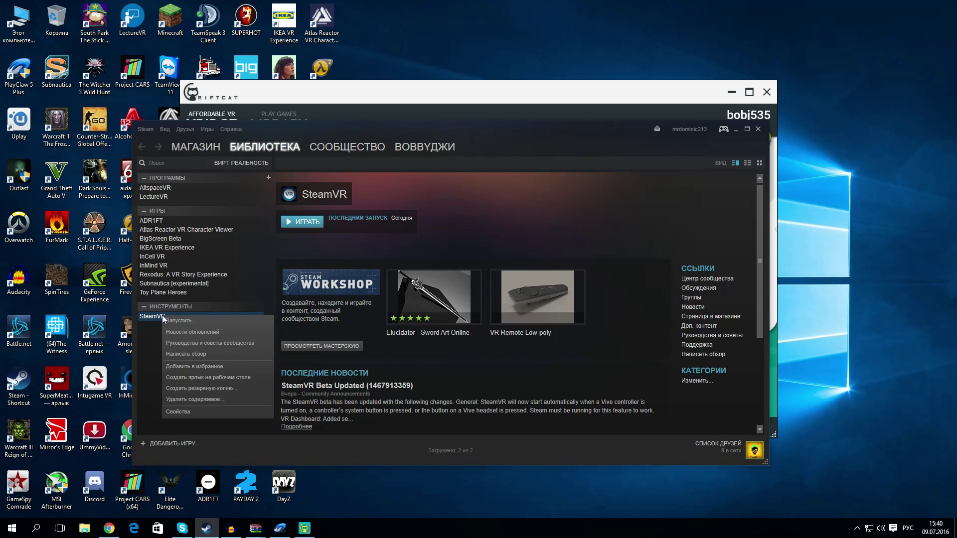
{"action": "left_click", "coordinate": [190, 413]}
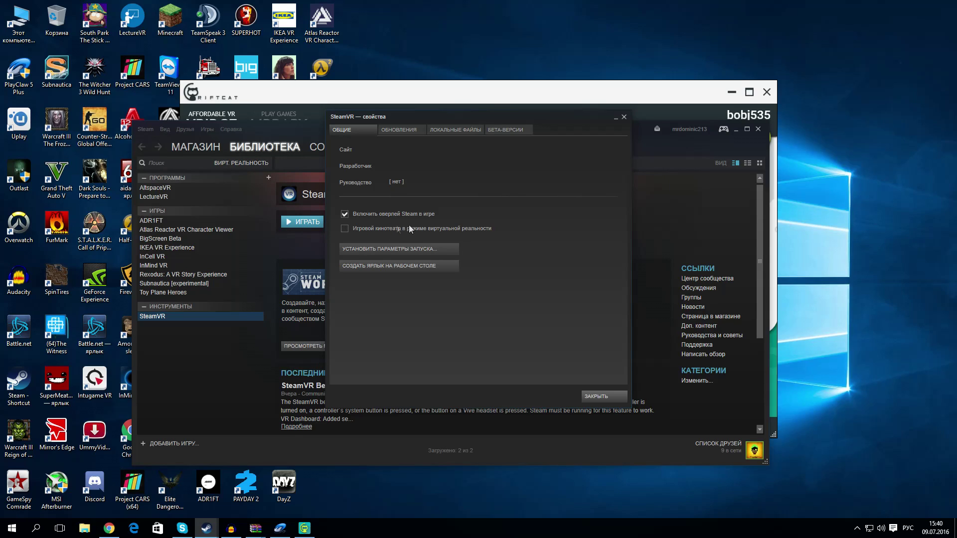
{"action": "left_click", "coordinate": [612, 397]}
- Start SteamVR from the library, then display its headset mirror to check the picture and close it
{"action": "double_click", "coordinate": [185, 316]}
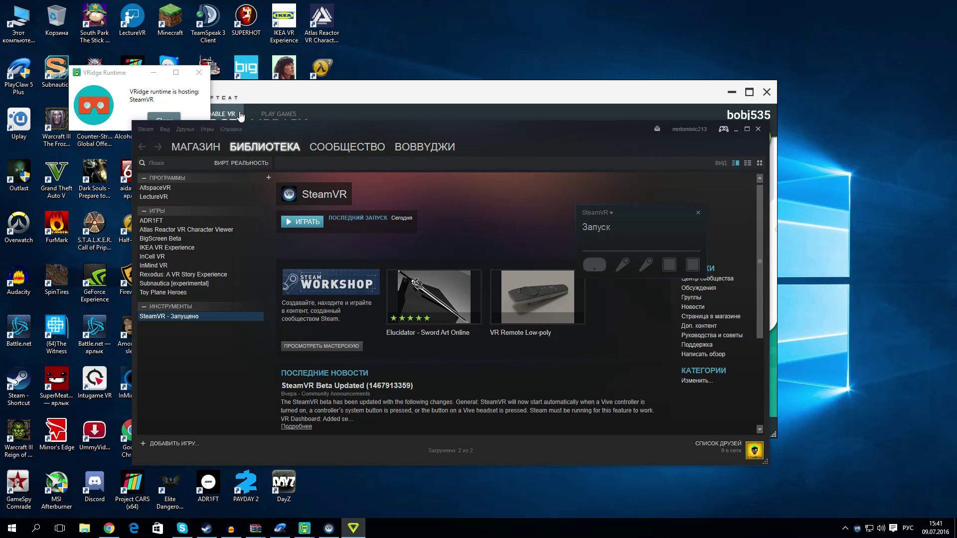
{"action": "left_click", "coordinate": [611, 212]}
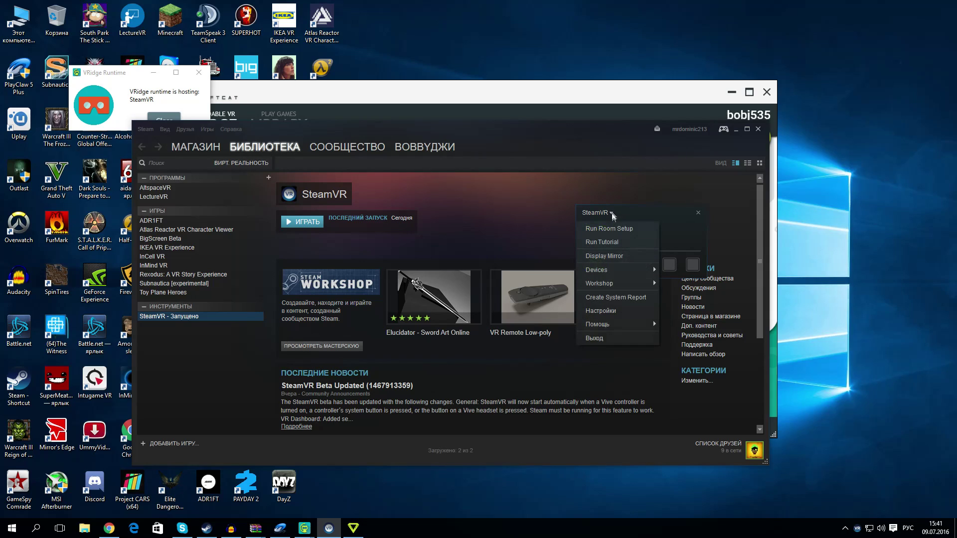
{"action": "left_click", "coordinate": [627, 257]}
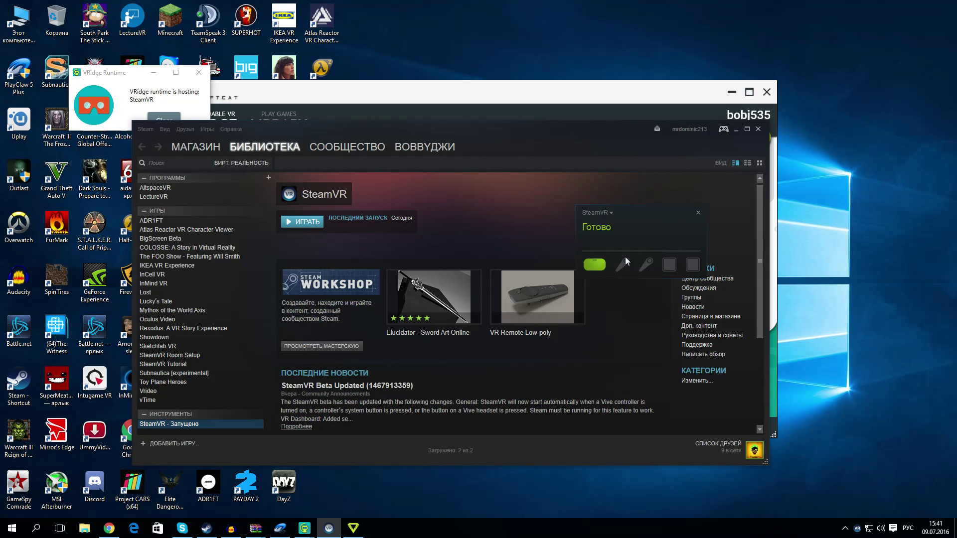
{"action": "left_click_drag", "start_coordinate": [253, 11], "coordinate": [460, 127]}
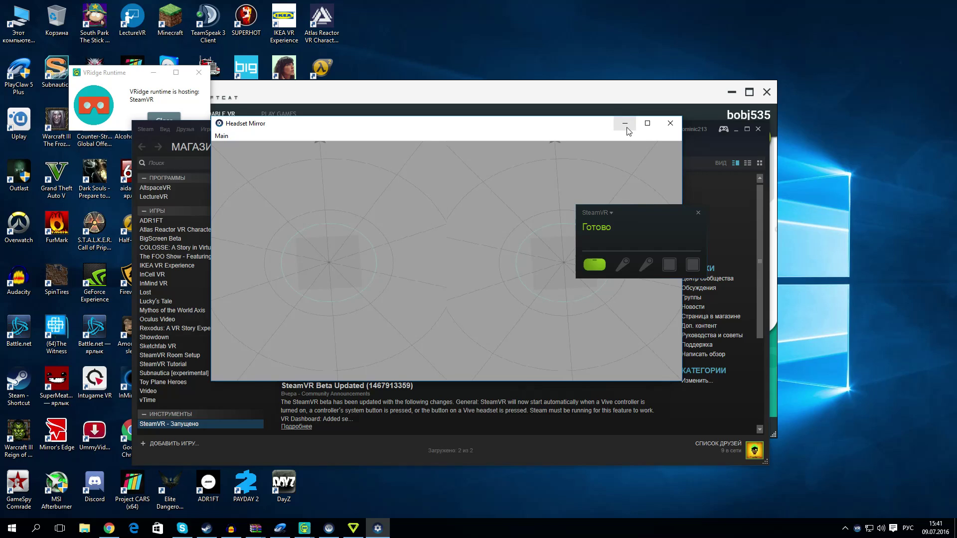
{"action": "left_click", "coordinate": [667, 129]}
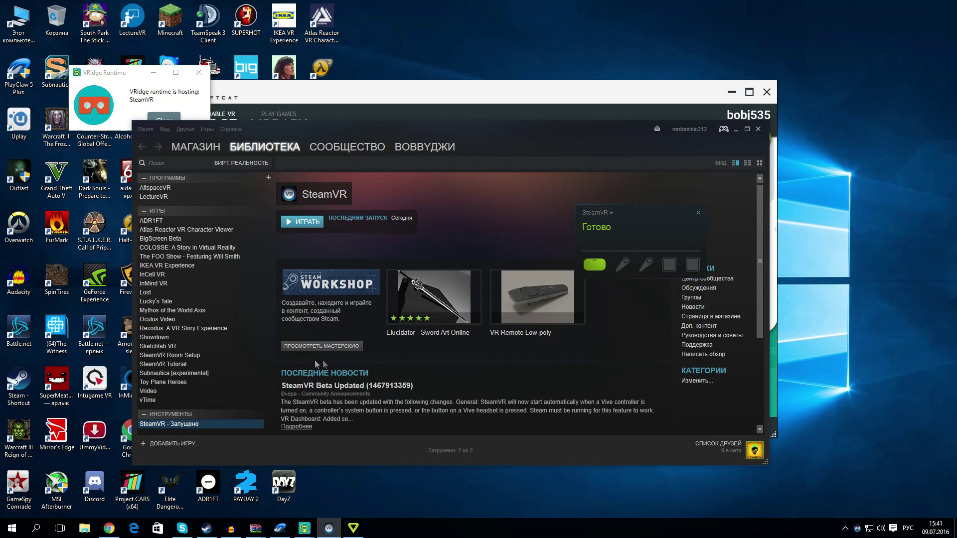
- Open the Project CARS (x64) file location and bring up the RevivePatch (3).zip and ReviveInjector (2).zip archives beside it
{"action": "right_click", "coordinate": [141, 484]}
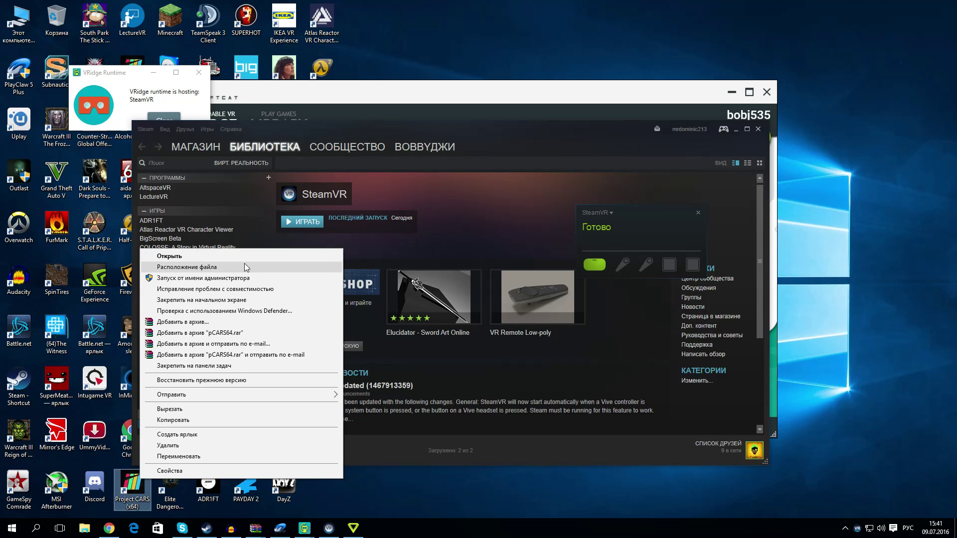
{"action": "left_click", "coordinate": [245, 267]}
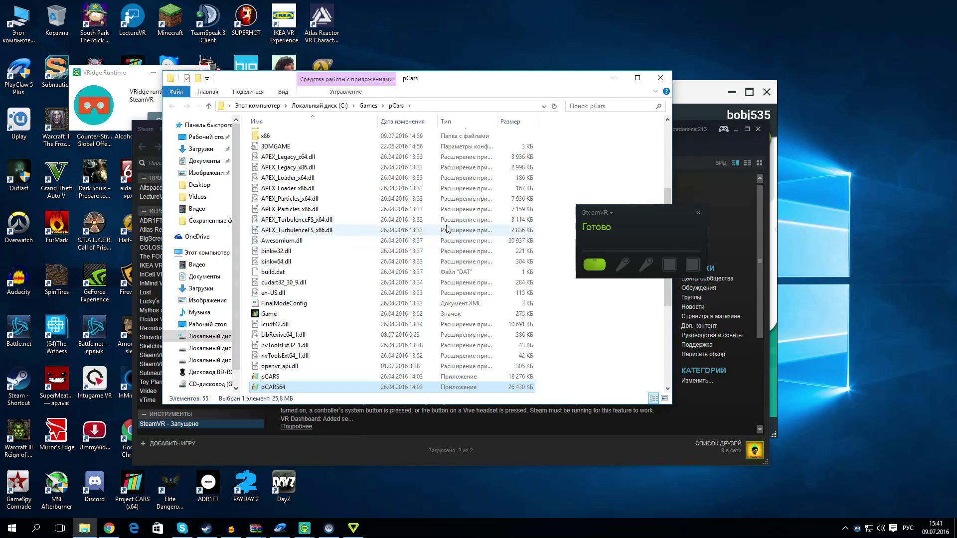
{"action": "mouse_move", "coordinate": [255, 528]}
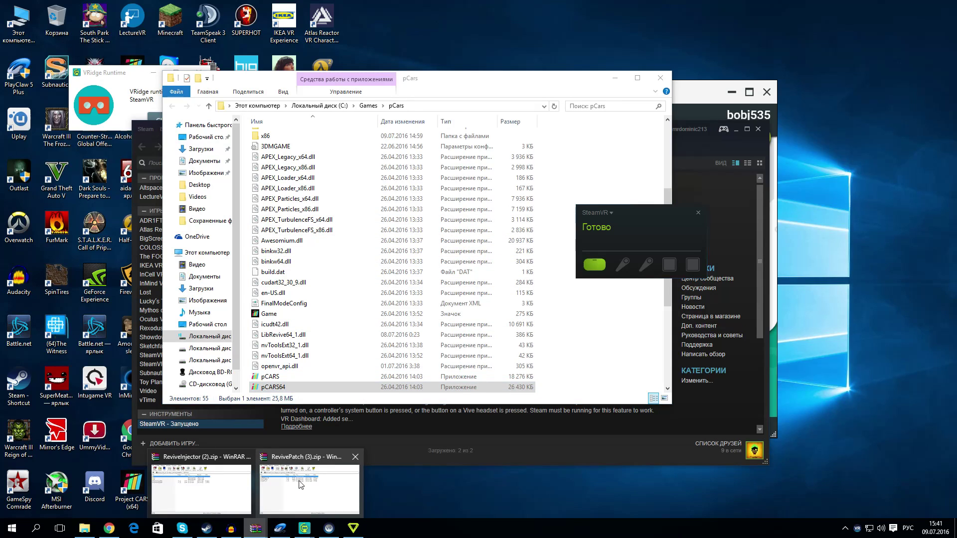
{"action": "left_click", "coordinate": [294, 493]}
{"action": "left_click_drag", "start_coordinate": [299, 98], "coordinate": [463, 125]}
{"action": "mouse_move", "coordinate": [255, 529]}
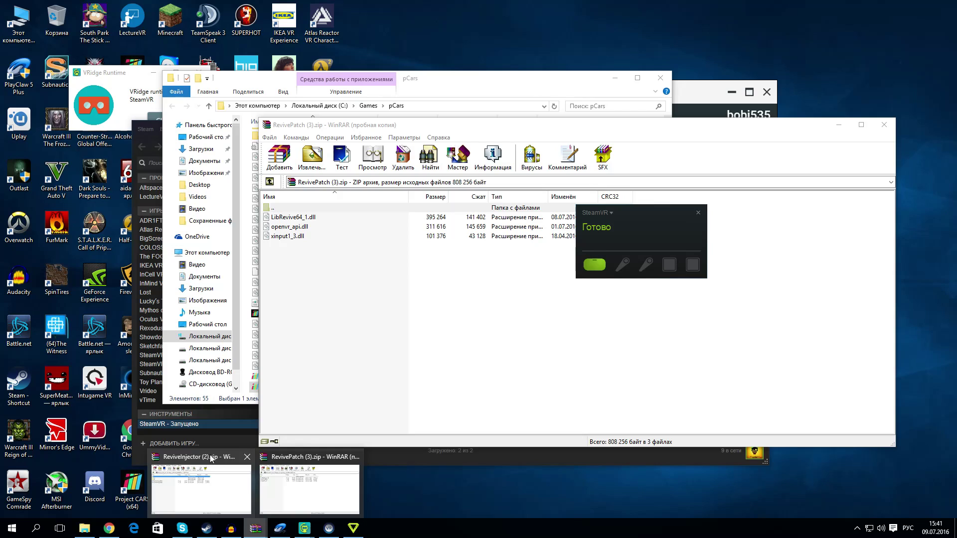
{"action": "left_click", "coordinate": [199, 486]}
{"action": "left_click_drag", "start_coordinate": [427, 139], "coordinate": [564, 176]}
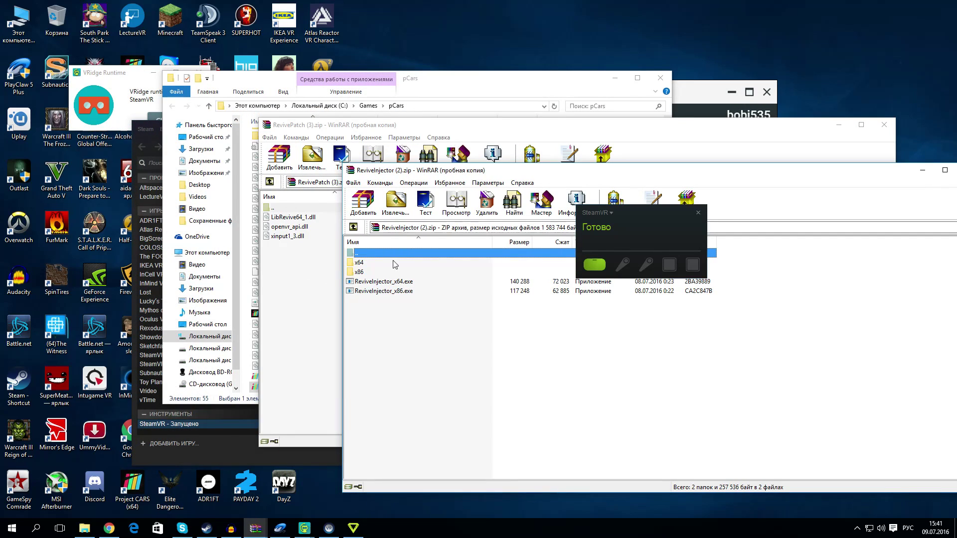
- Close both Revive archives and find the Revive files in the pCars folder
{"action": "left_click", "coordinate": [238, 252]}
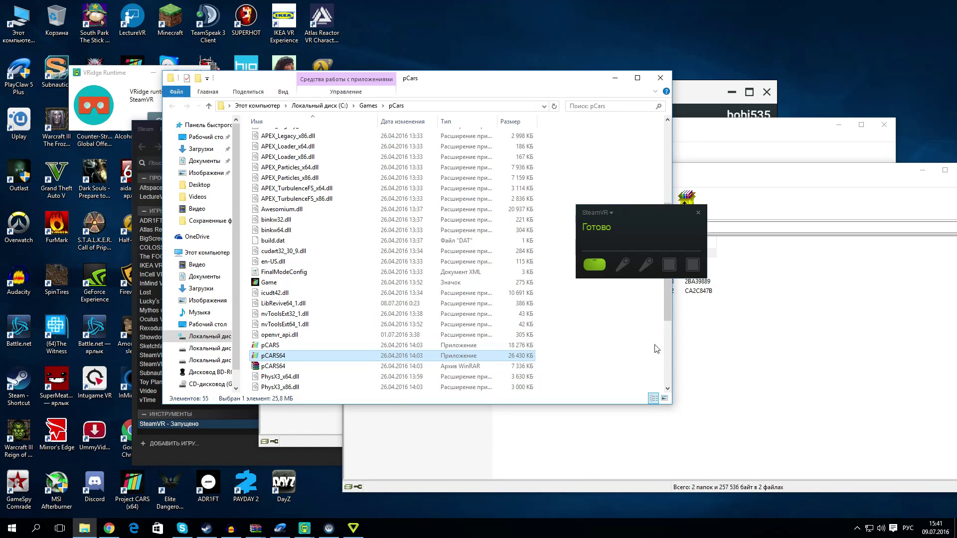
{"action": "left_click", "coordinate": [807, 184]}
{"action": "left_click", "coordinate": [776, 175]}
{"action": "left_click", "coordinate": [821, 136]}
{"action": "left_click", "coordinate": [883, 124]}
{"action": "scroll", "coordinate": [324, 274], "scroll_direction": "down", "scroll_amount": 10}
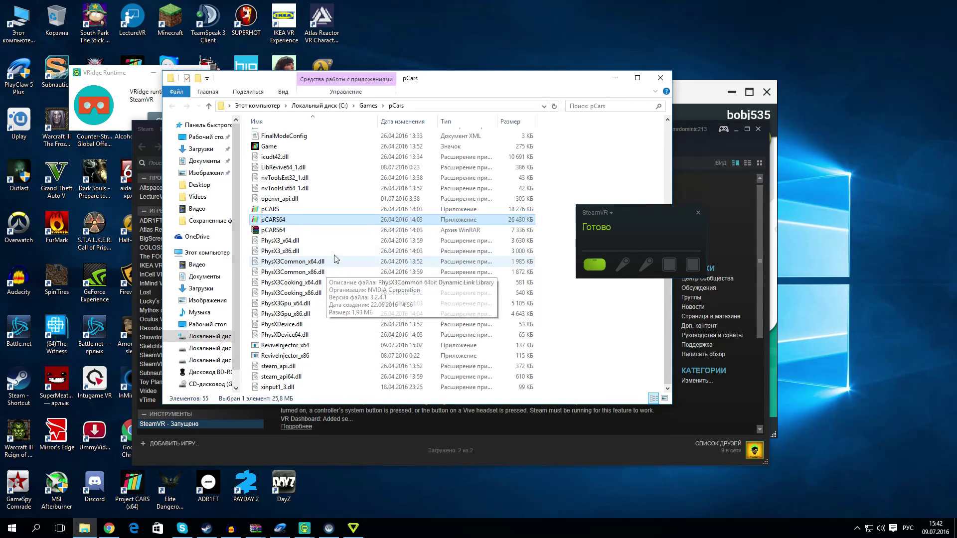
- Display SteamVR's headset mirror and move it away from the pCars file list
{"action": "left_click", "coordinate": [609, 212]}
{"action": "left_click", "coordinate": [617, 257]}
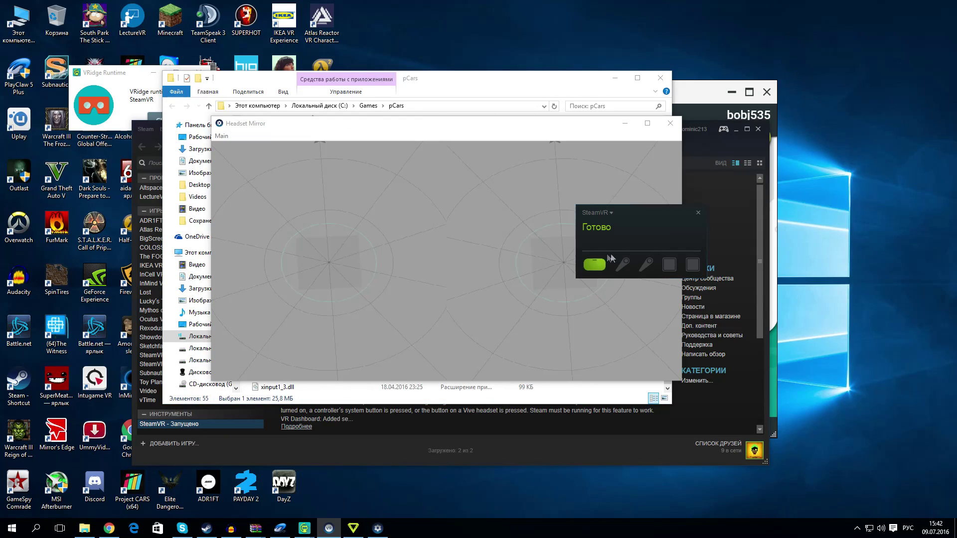
{"action": "left_click_drag", "start_coordinate": [399, 128], "coordinate": [191, 41]}
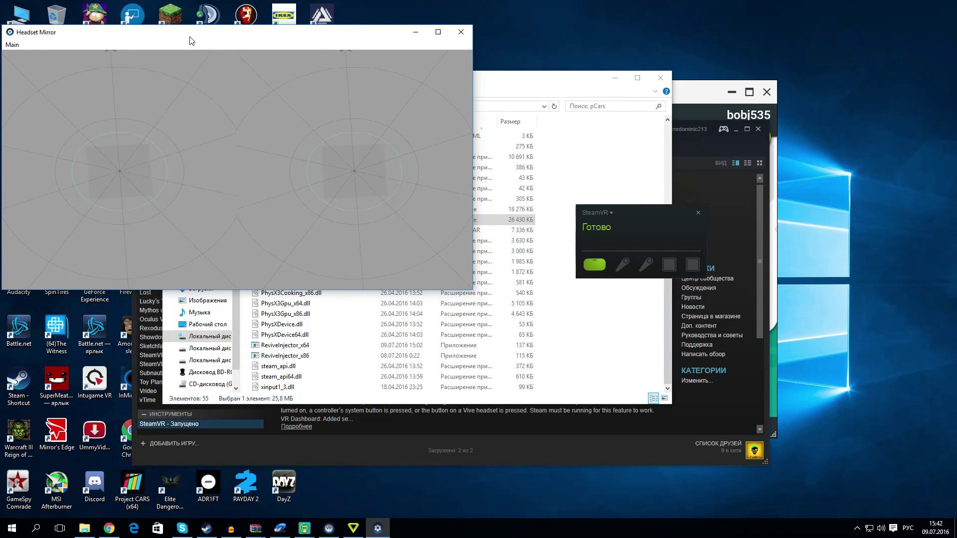
- Launch Project CARS by opening pCARS64 with ReviveInjector_x64, and bring the headset mirror to the front
{"action": "left_click", "coordinate": [525, 80]}
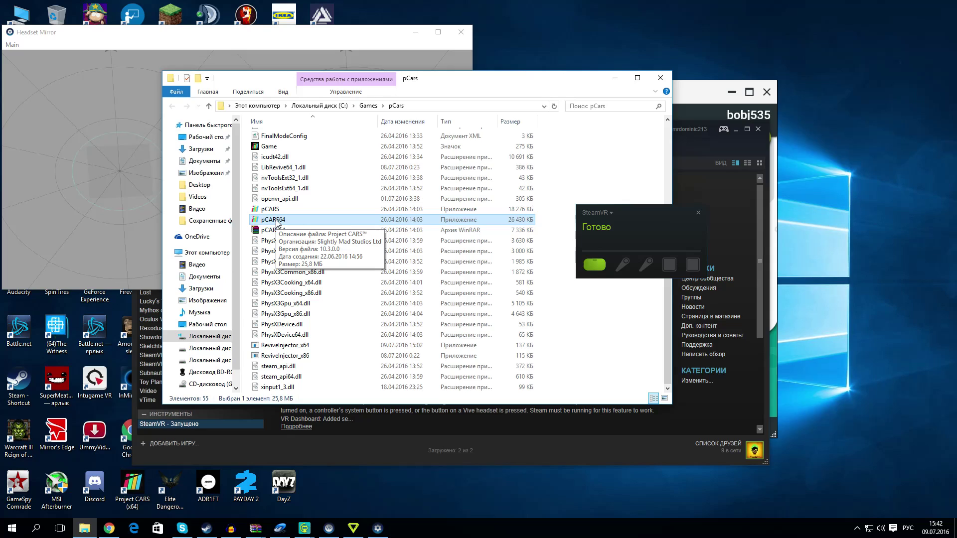
{"action": "left_click_drag", "start_coordinate": [301, 226], "coordinate": [296, 350]}
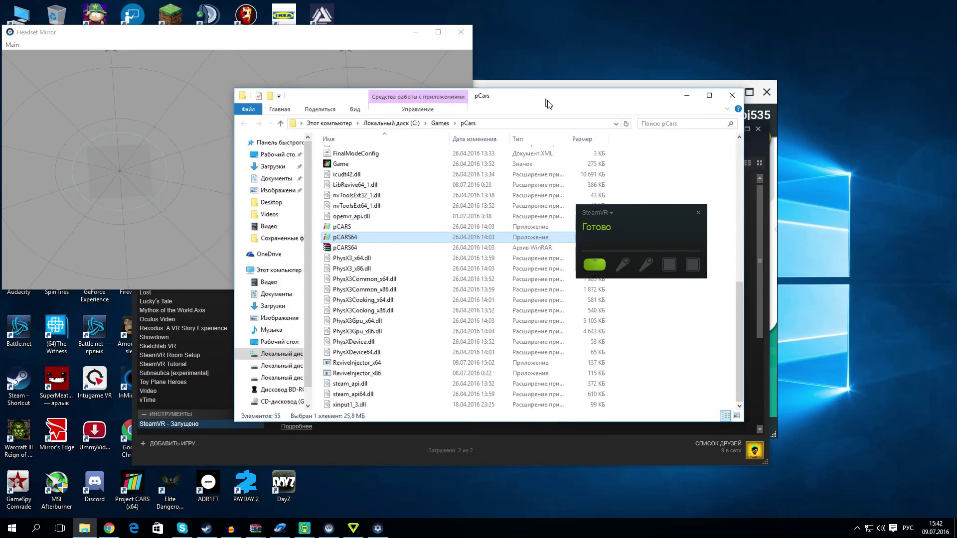
{"action": "left_click", "coordinate": [259, 38]}
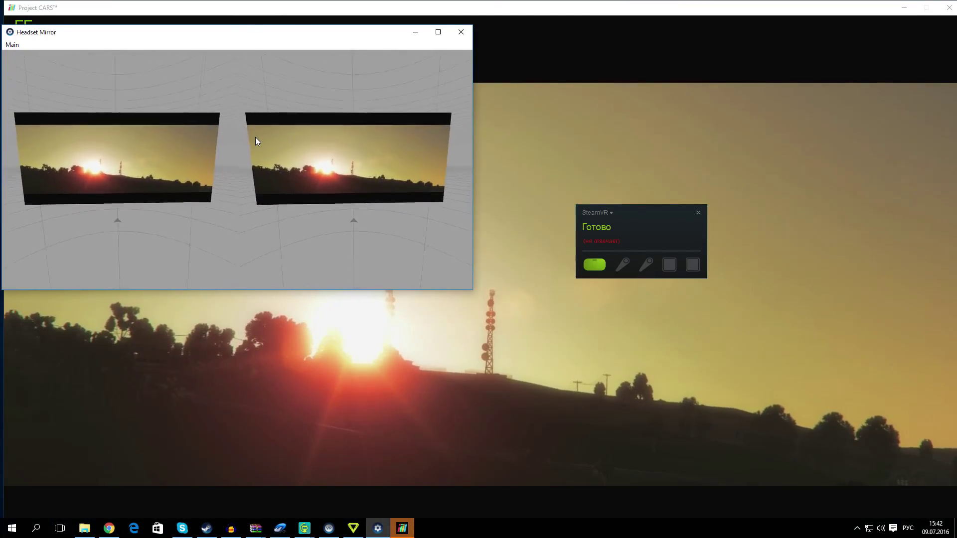
- Start a single-player quick race weekend in Project CARS and bring the headset mirror in front of the game
{"action": "left_click", "coordinate": [564, 169]}
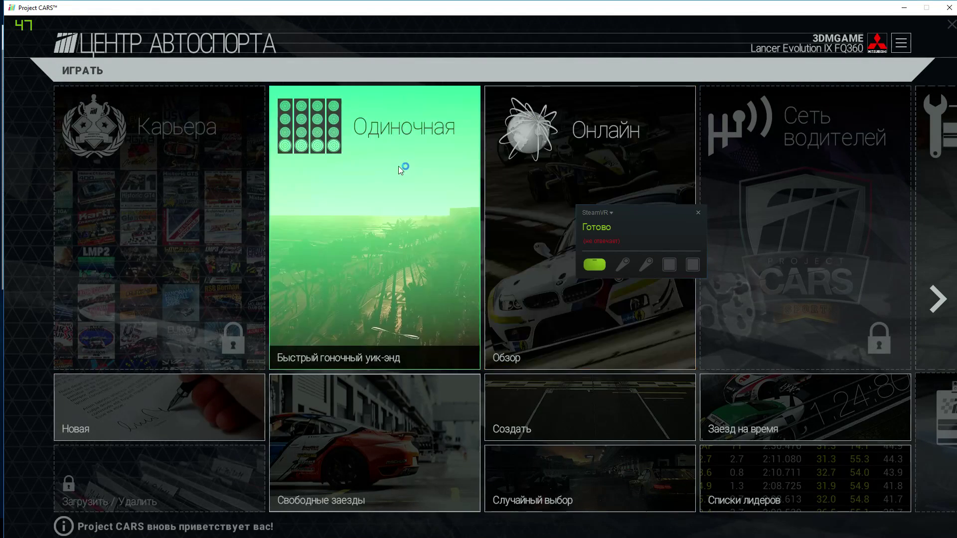
{"action": "left_click", "coordinate": [398, 166]}
{"action": "left_click", "coordinate": [214, 163]}
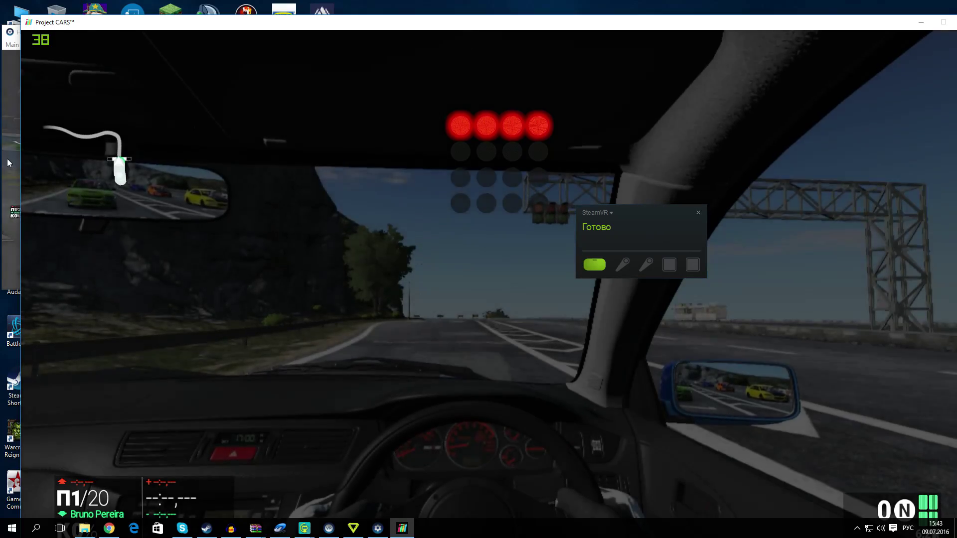
{"action": "left_click", "coordinate": [7, 159]}
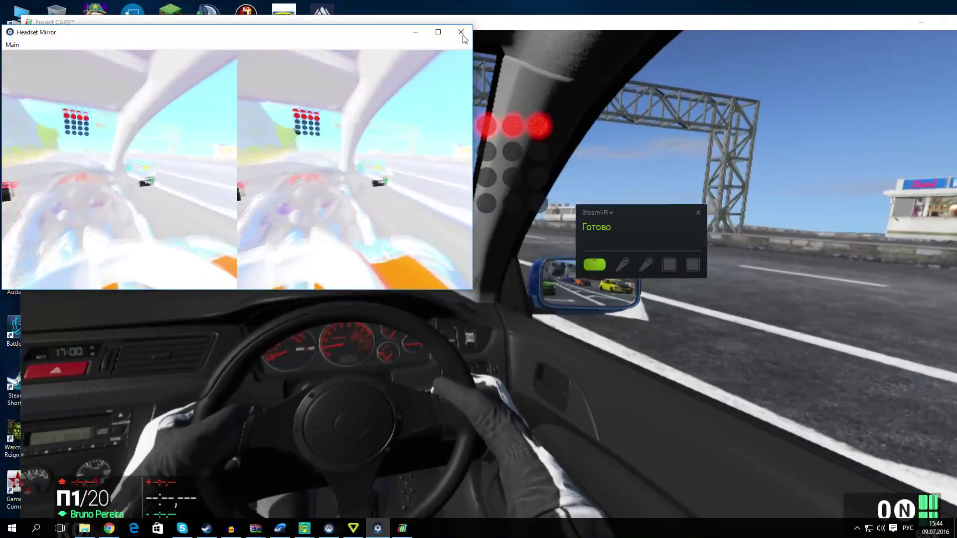
- Close the headset mirror, and pause the race to quit Project CARS
{"action": "left_click", "coordinate": [461, 32]}
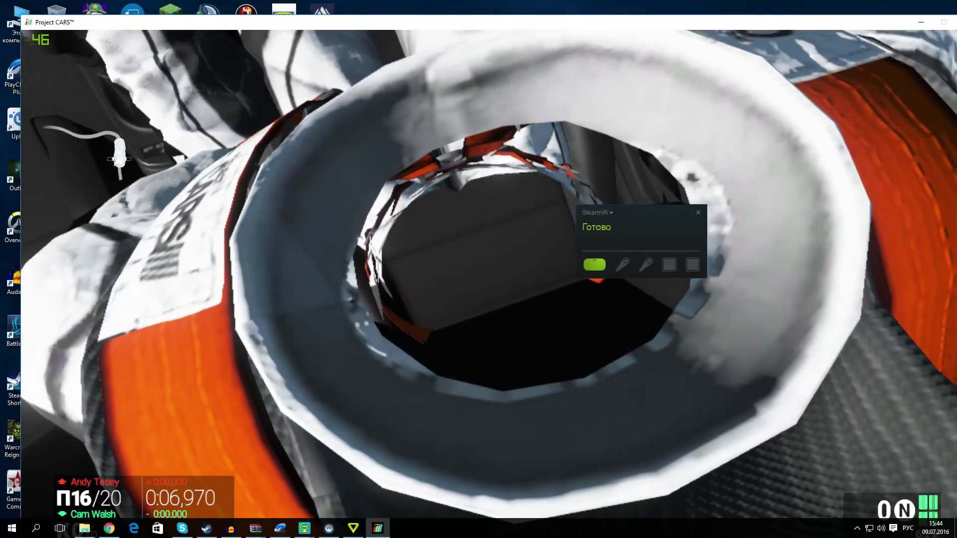
{"action": "key", "text": "Escape"}
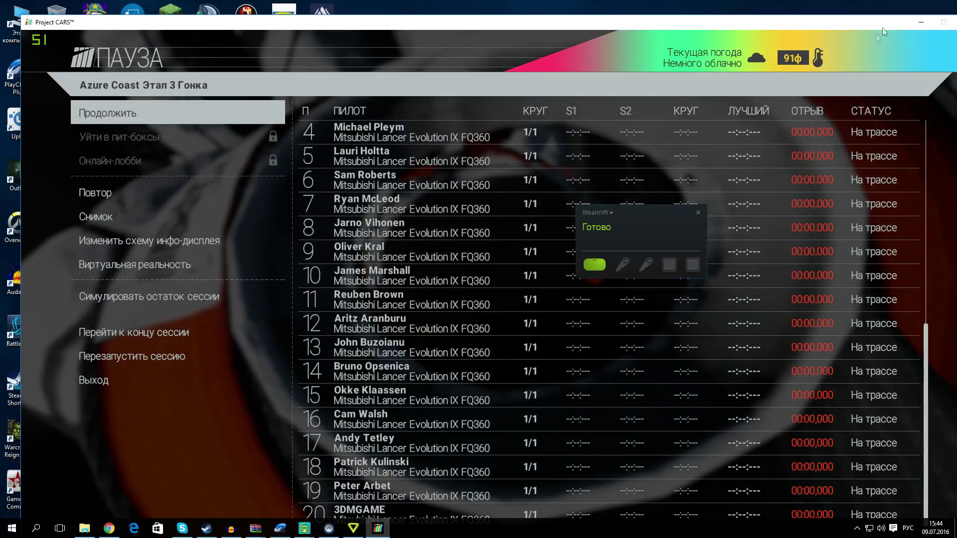
{"action": "key", "text": "alt+F4"}
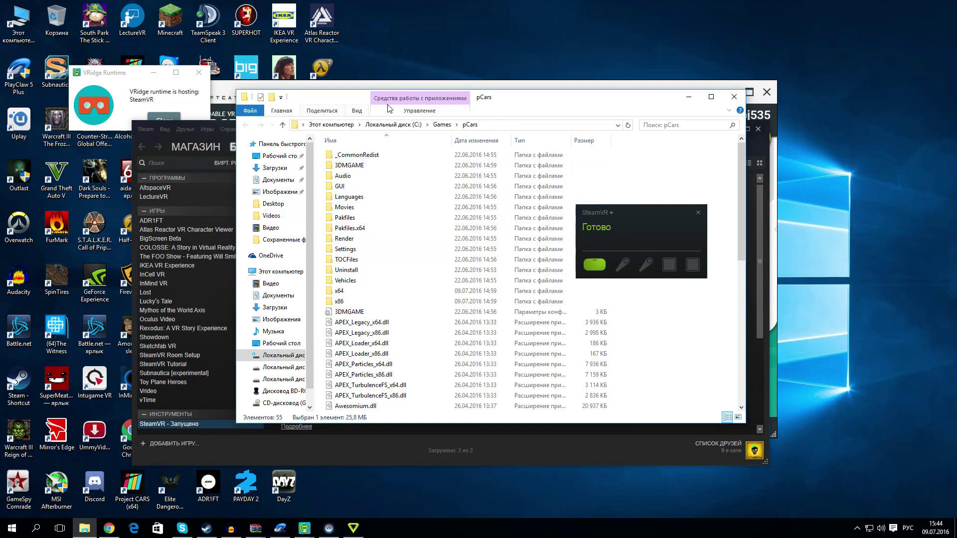
- Open the VRidge video settings in the RiftCat client and close the SteamVR status window
{"action": "left_click", "coordinate": [489, 87]}
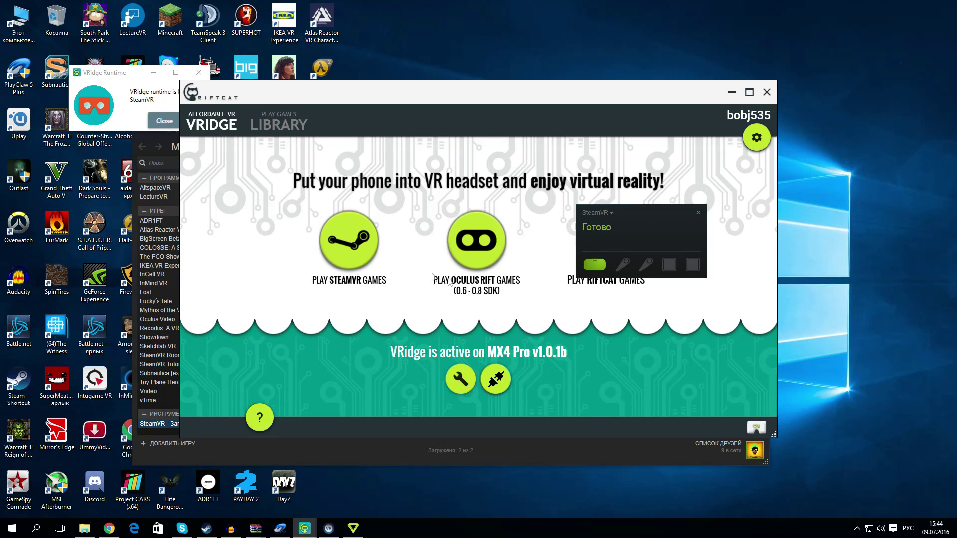
{"action": "left_click", "coordinate": [460, 380]}
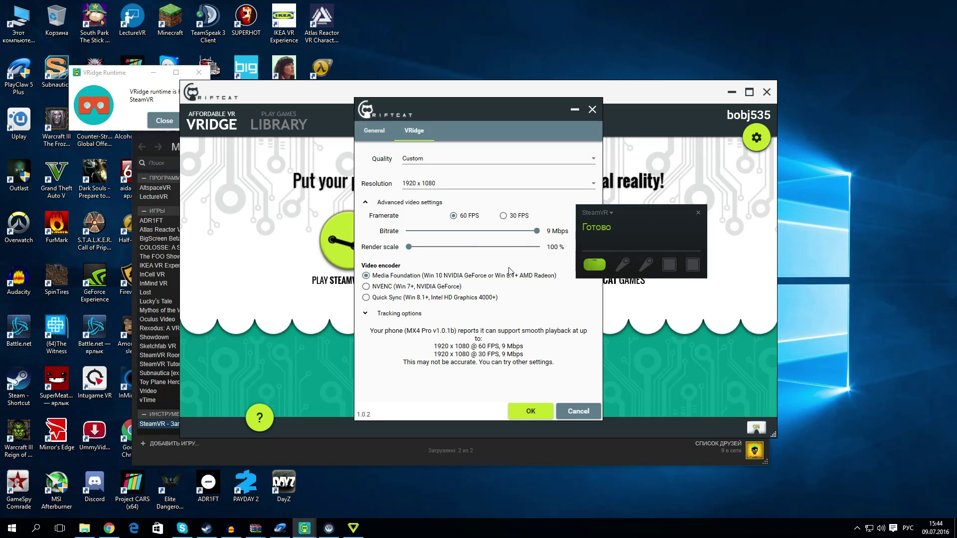
{"action": "left_click", "coordinate": [698, 213]}
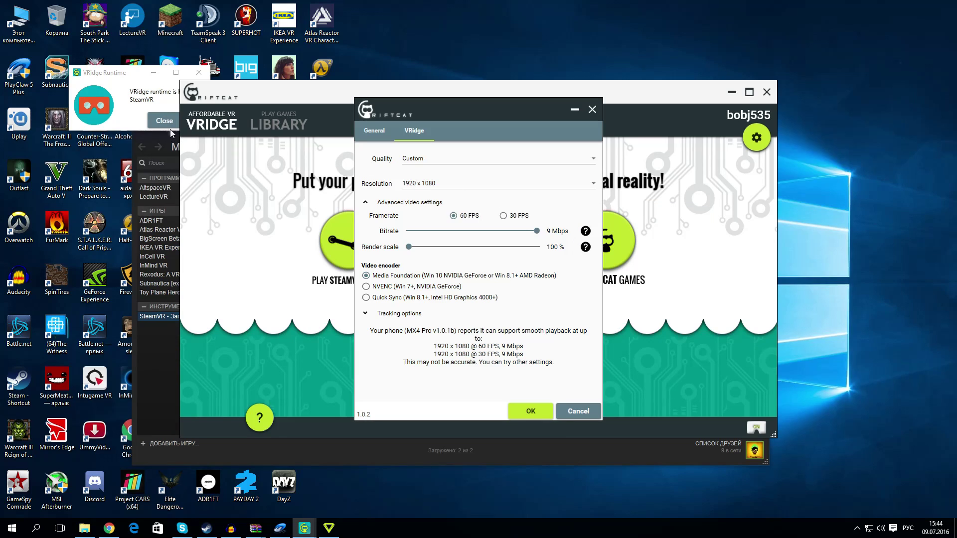
- Look through the VR games in the Steam library, including ADR1FT, Subnautica [experimental] and Toy Plane Heroes, and minimize Steam
{"action": "left_click", "coordinate": [162, 351]}
{"action": "left_click", "coordinate": [196, 221]}
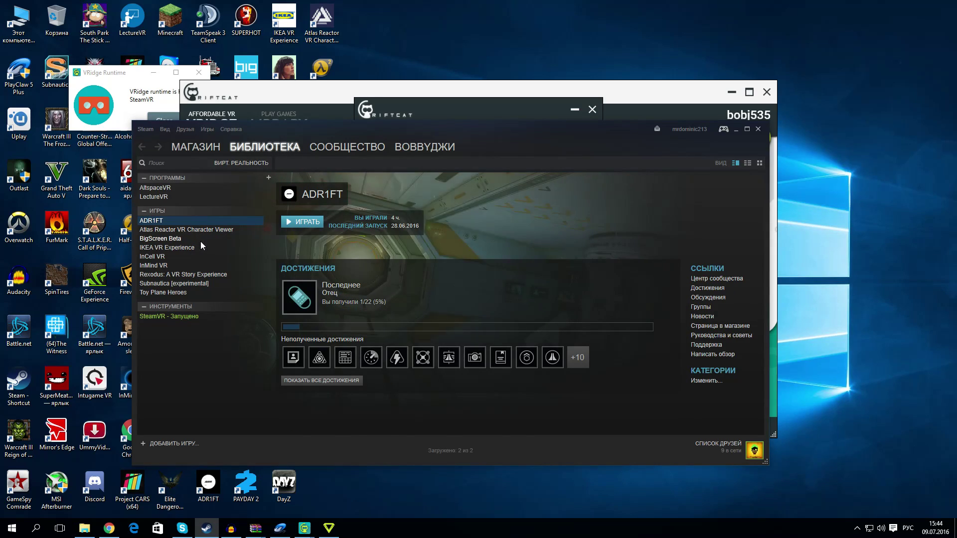
{"action": "left_click", "coordinate": [205, 284]}
{"action": "left_click", "coordinate": [197, 292]}
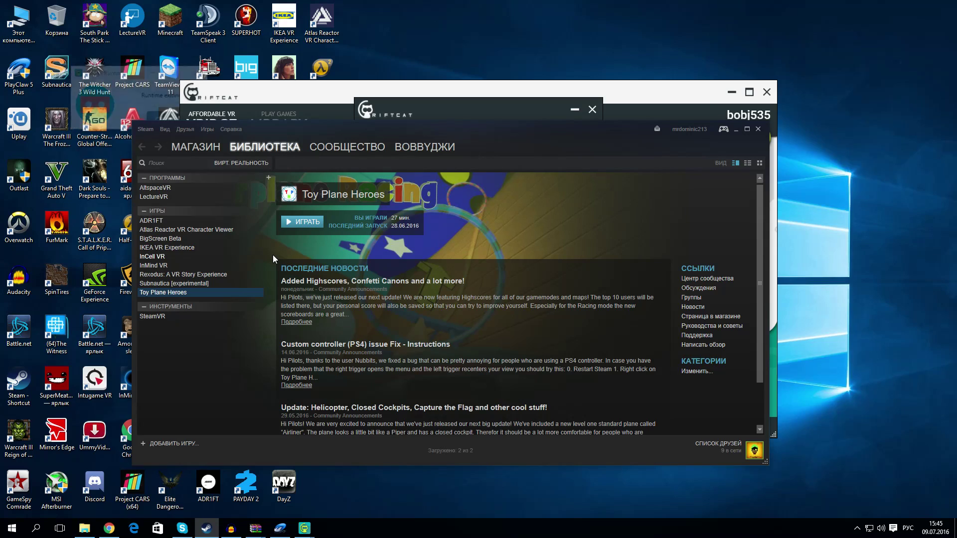
{"action": "left_click", "coordinate": [160, 485]}
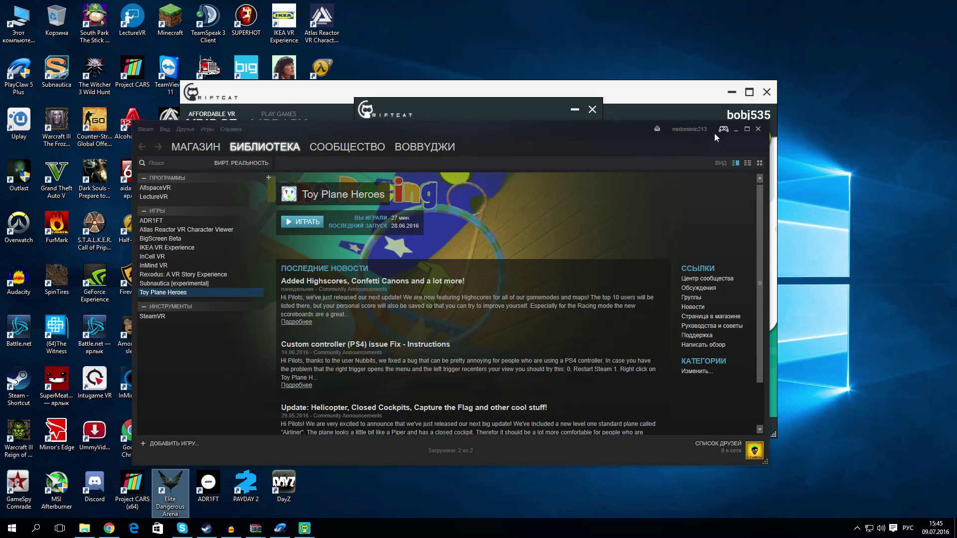
{"action": "left_click", "coordinate": [737, 130]}
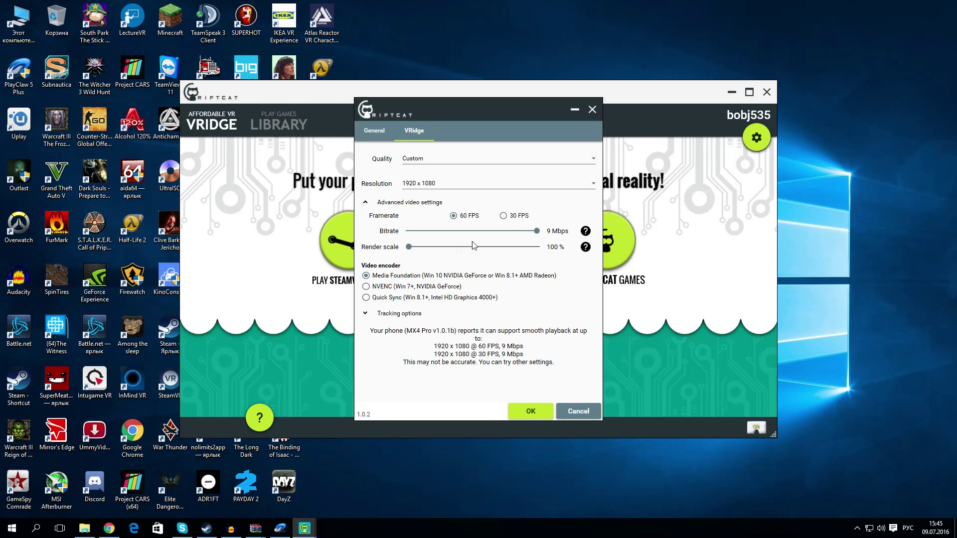
- Accept the VRidge settings and browse RiftCat's own games library, including AmigdalaVR, Ask Socrates and Coffee without Words
{"action": "left_click", "coordinate": [531, 410]}
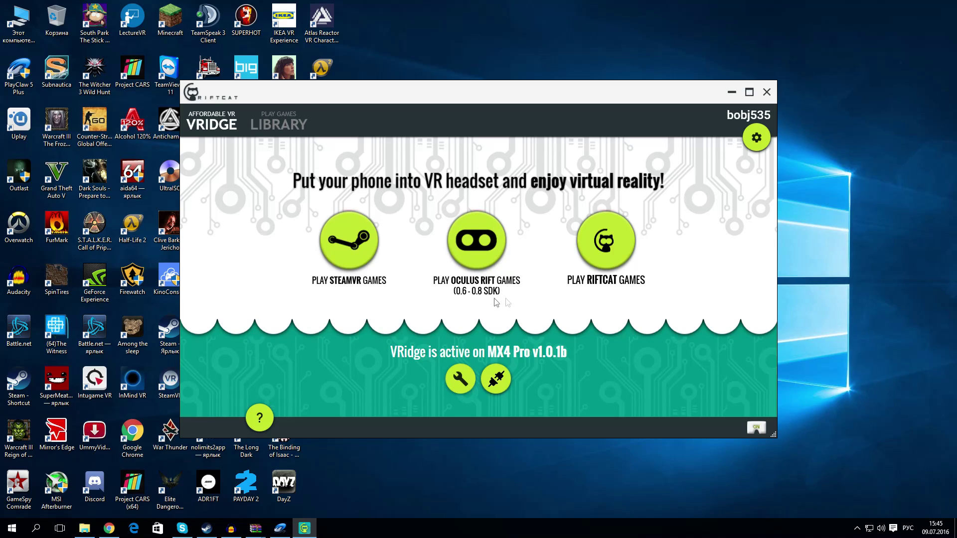
{"action": "left_click", "coordinate": [609, 248]}
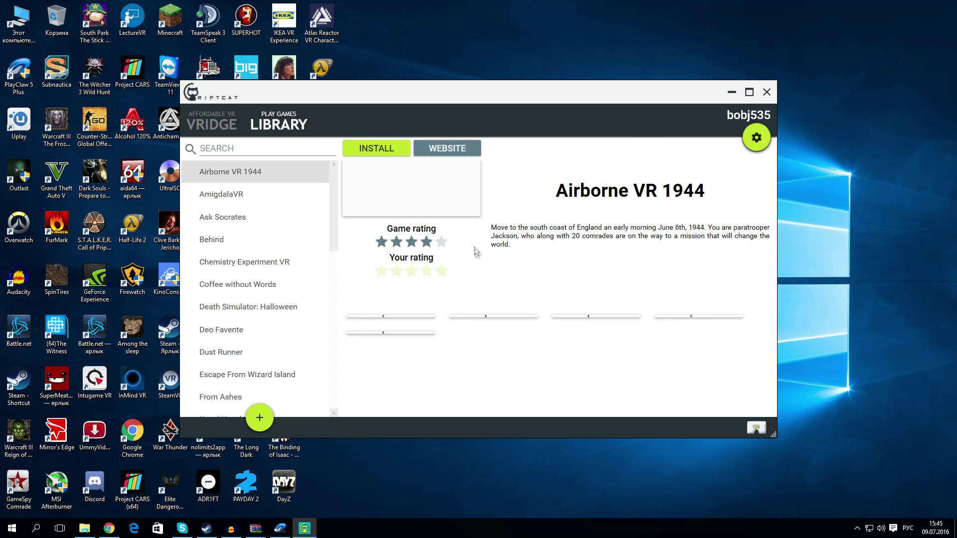
{"action": "left_click", "coordinate": [256, 194]}
{"action": "left_click", "coordinate": [253, 219]}
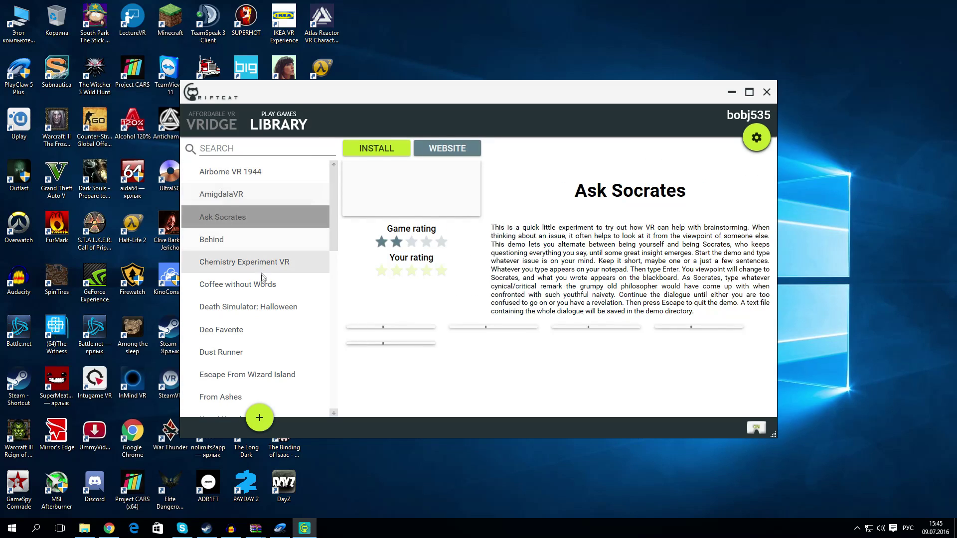
{"action": "left_click", "coordinate": [263, 282]}
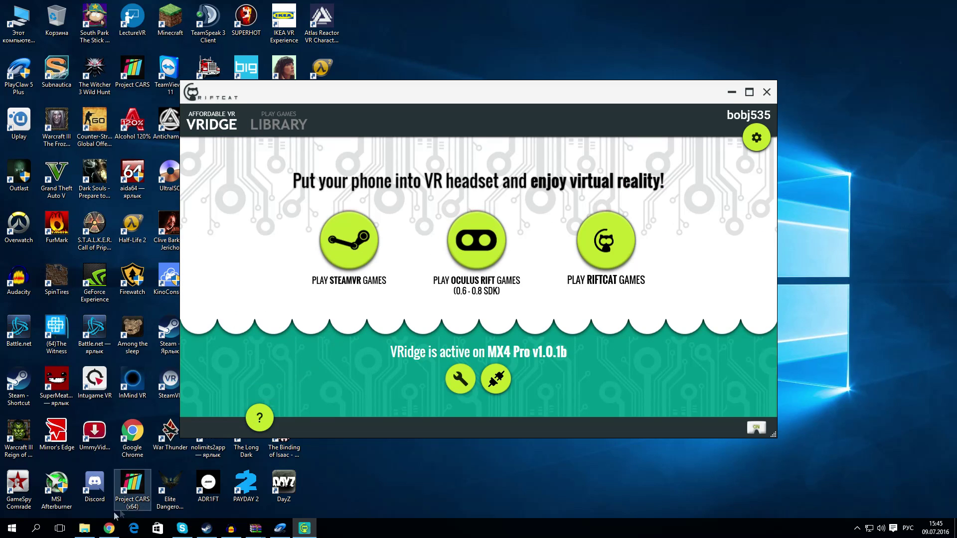
- Switch to Chrome and examine the RiftCat (Vridge) VK group's posts, including the photo of RiftCat's dev blog links
{"action": "key", "text": "alt+Tab"}
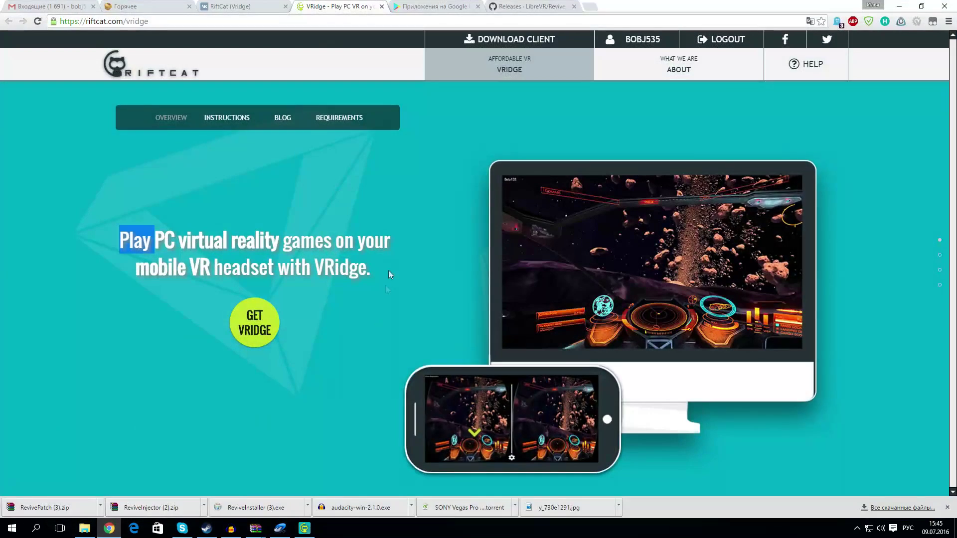
{"action": "left_click", "coordinate": [244, 7]}
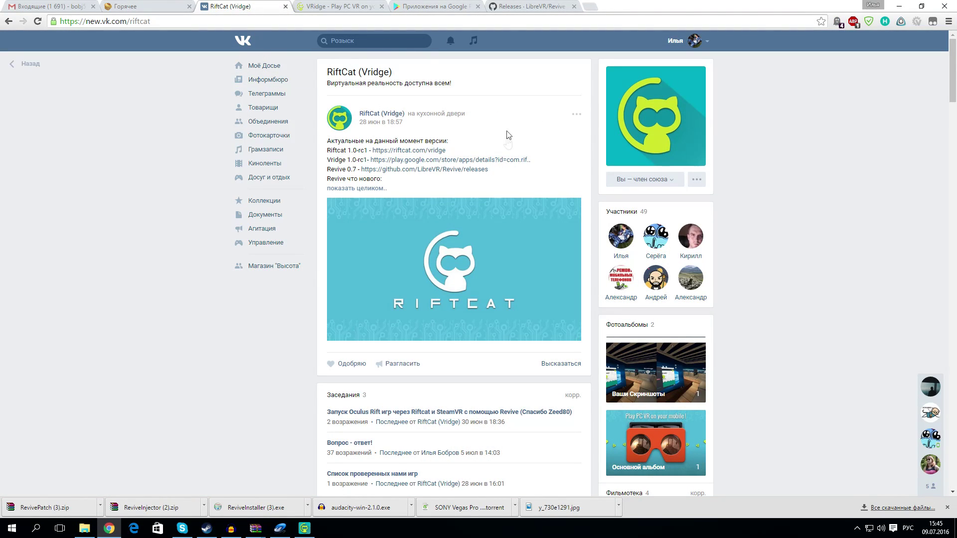
{"action": "scroll", "coordinate": [509, 129], "scroll_direction": "down", "scroll_amount": 8}
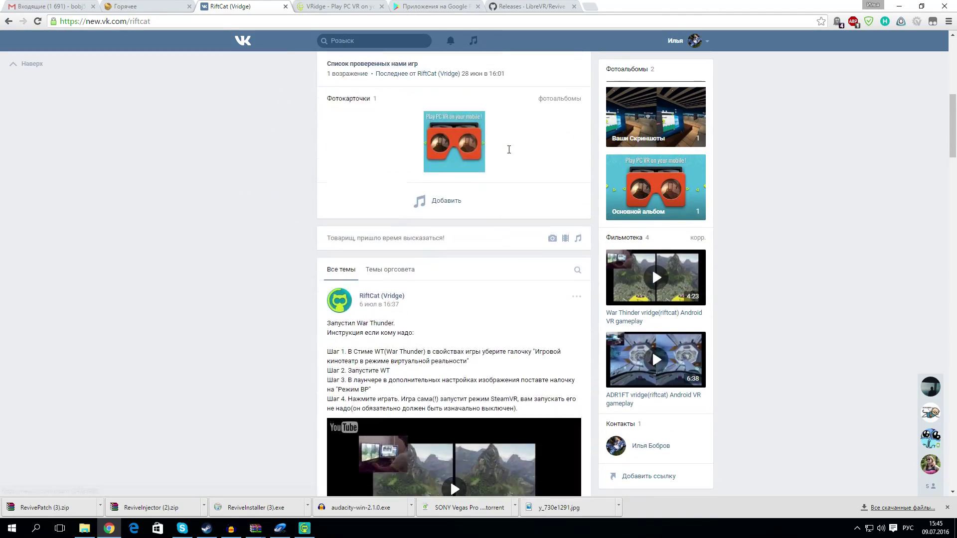
{"action": "scroll", "coordinate": [508, 149], "scroll_direction": "down", "scroll_amount": 11}
{"action": "scroll", "coordinate": [509, 159], "scroll_direction": "down", "scroll_amount": 18}
{"action": "scroll", "coordinate": [446, 194], "scroll_direction": "down", "scroll_amount": 2}
{"action": "left_click", "coordinate": [369, 256]}
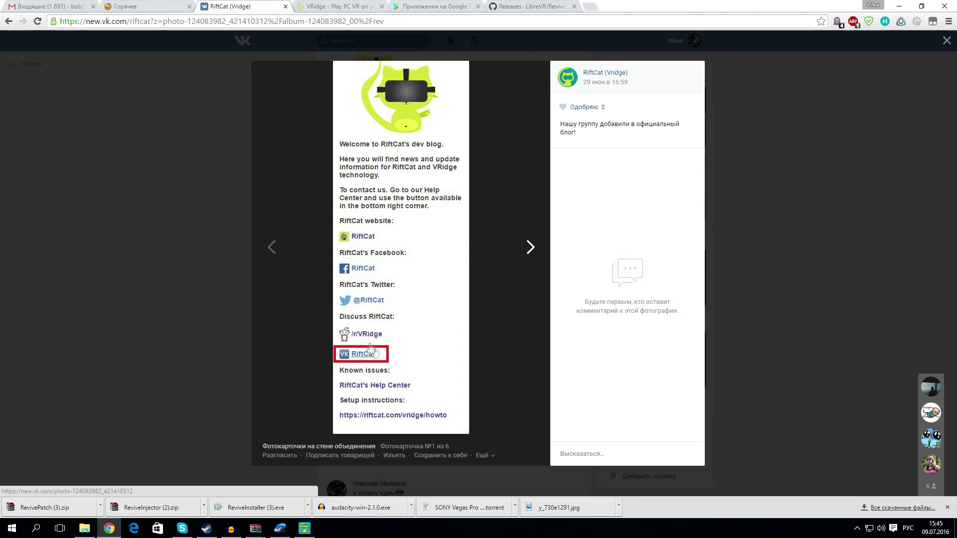
{"action": "left_click", "coordinate": [829, 269]}
- Return to the group's War Thunder instructions post and switch to PlayClaw 5
{"action": "scroll", "coordinate": [487, 252], "scroll_direction": "up", "scroll_amount": 15}
{"action": "scroll", "coordinate": [487, 252], "scroll_direction": "up", "scroll_amount": 15}
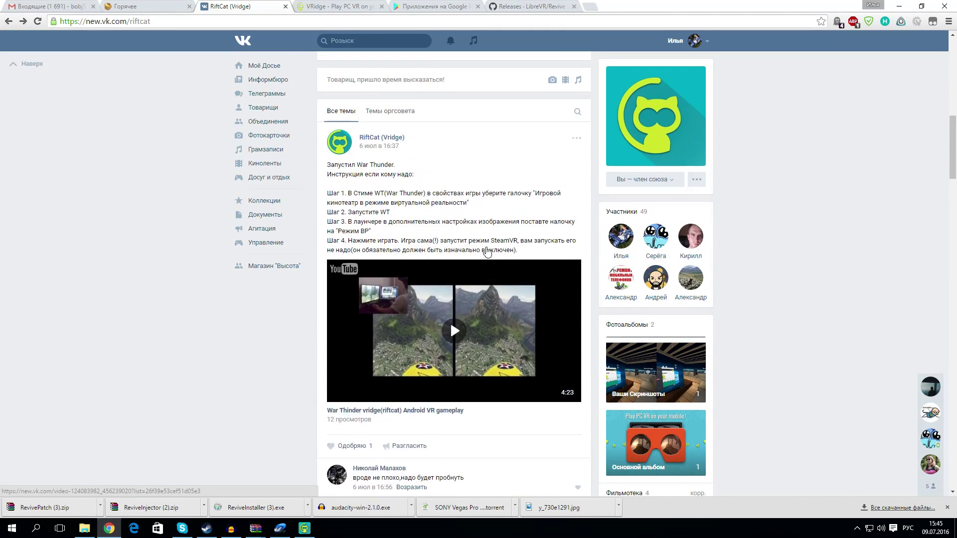
{"action": "scroll", "coordinate": [487, 251], "scroll_direction": "up", "scroll_amount": 3}
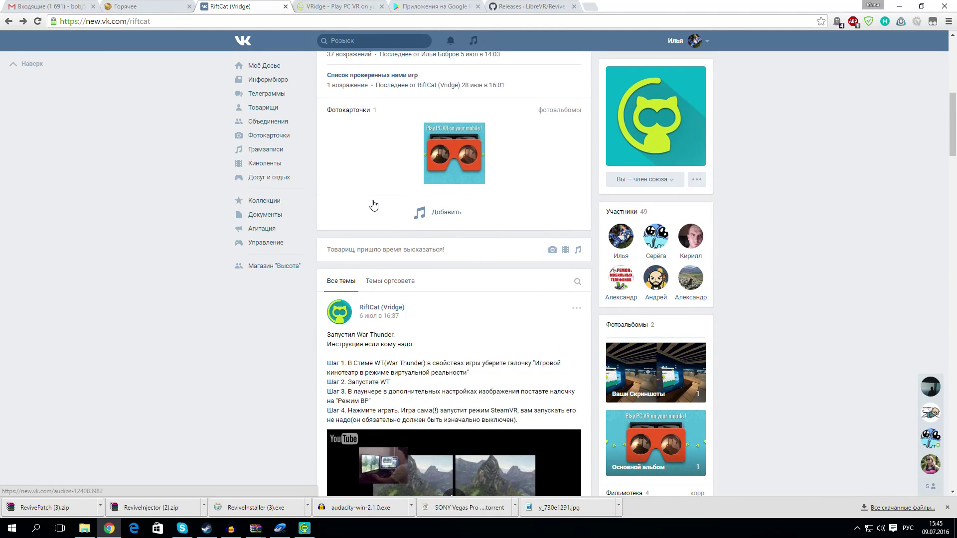
{"action": "left_click", "coordinate": [280, 529]}
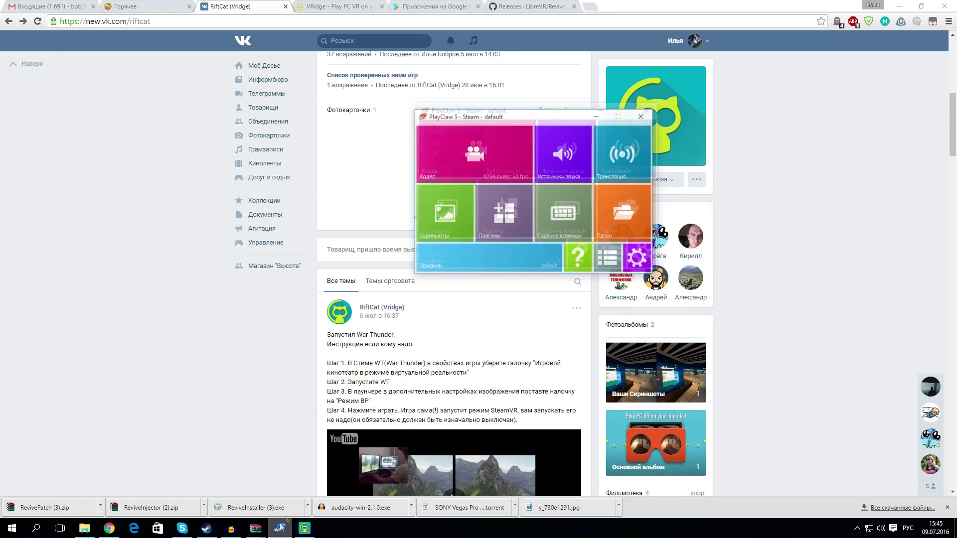